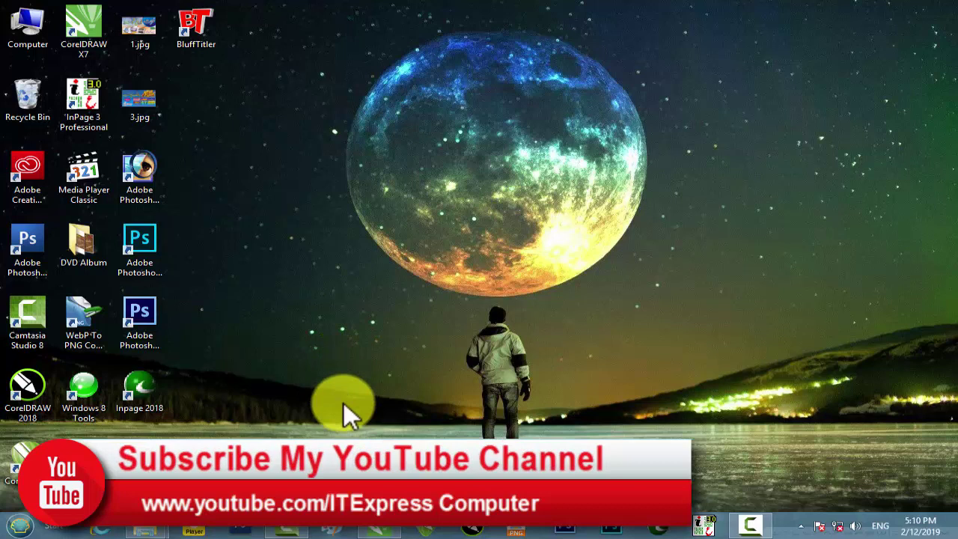
Switch to CorelDRAW X7 and draw an ellipse about 0.46 by 0.44 inches in the empty drawing area.
left_click(383, 526)
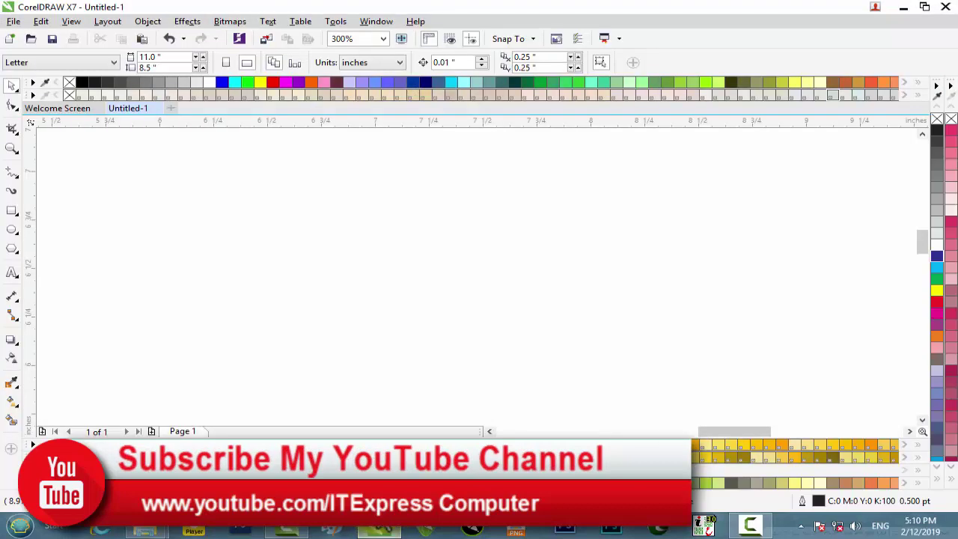
left_click(20, 179)
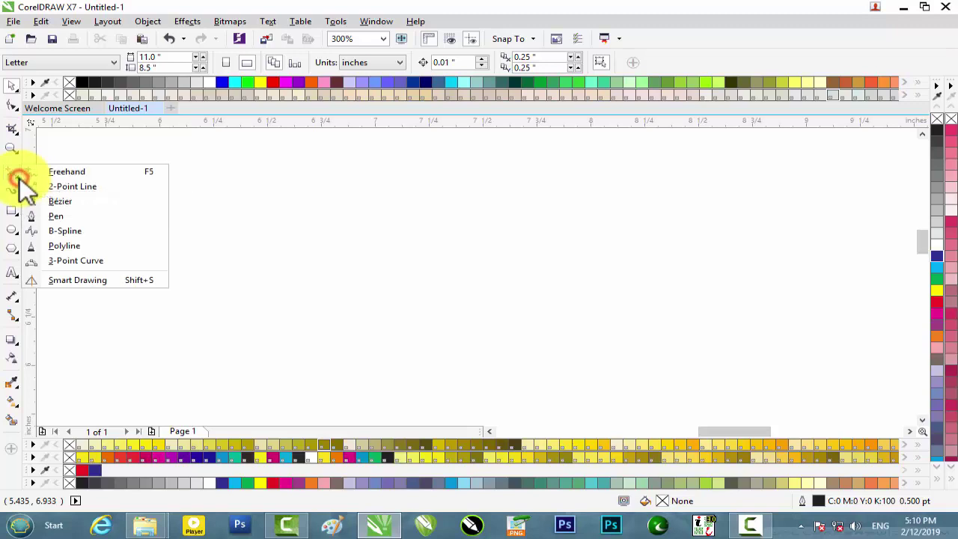
left_click(67, 191)
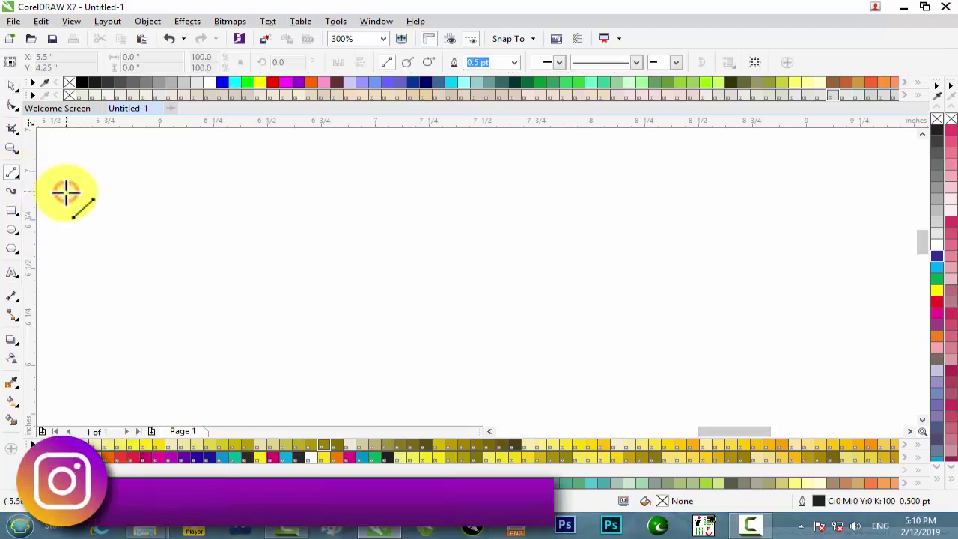
left_click(14, 230)
left_click_drag(373, 224, 471, 309)
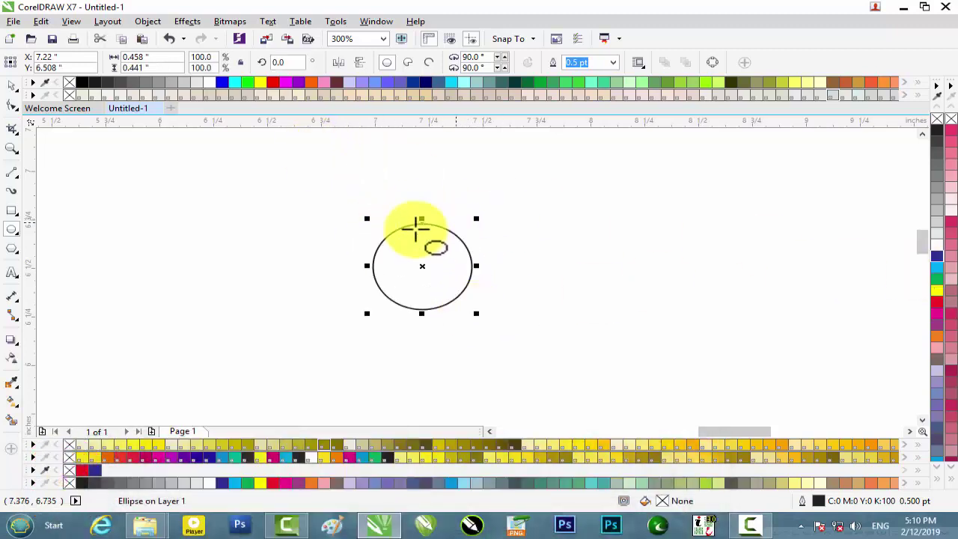
left_click(14, 174)
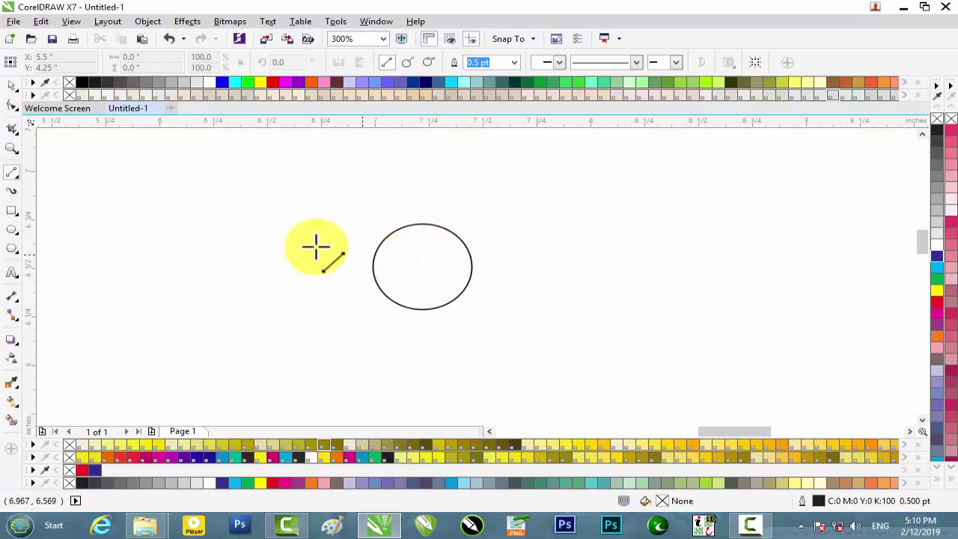
left_click_drag(234, 232, 355, 269)
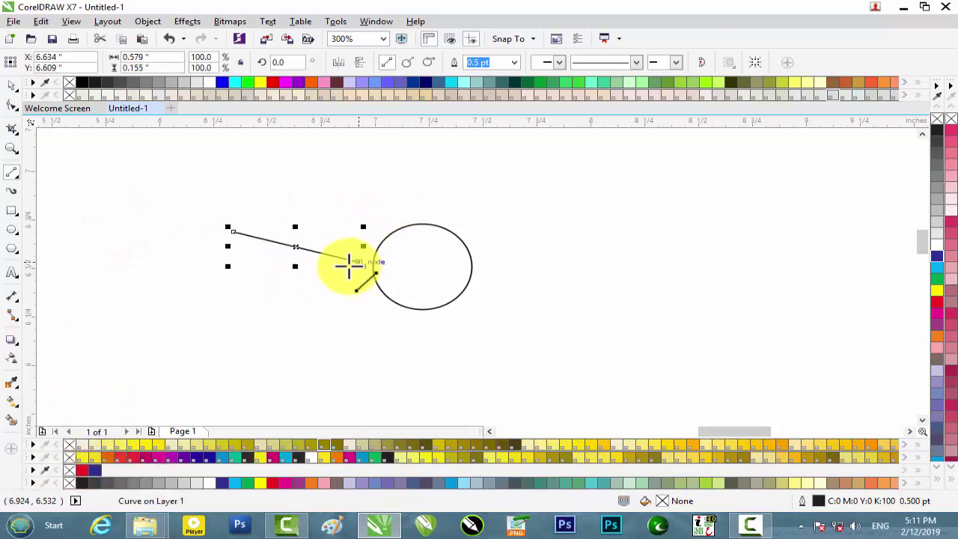
scroll(295, 247, "up", 2)
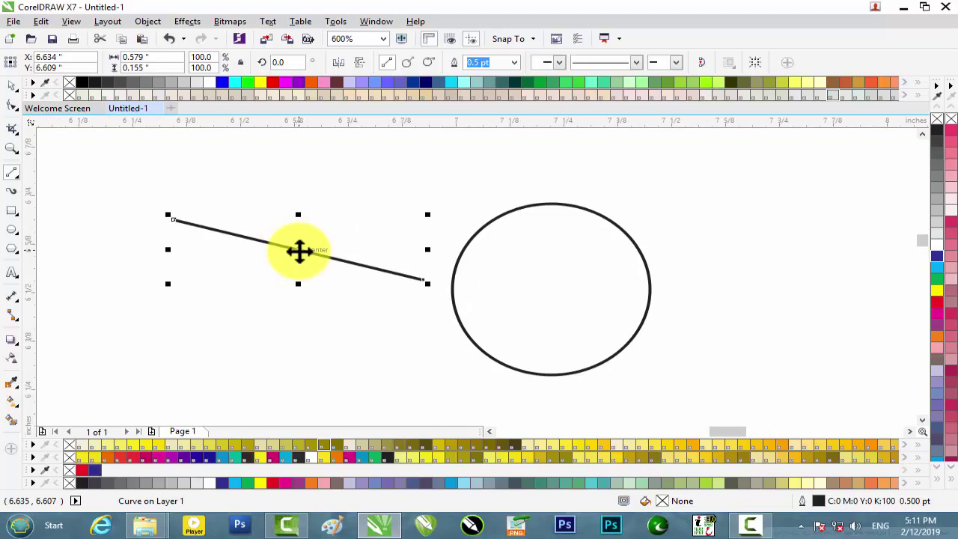
key("Delete")
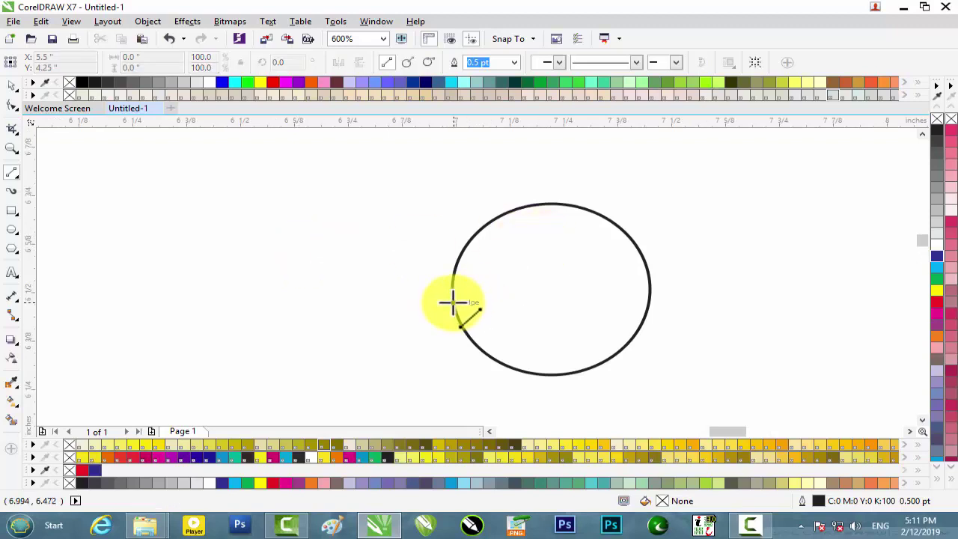
Draw a slightly slanted 2-Point Line about 0.47 inches wide across the ellipse from its left edge to its right edge.
left_click_drag(453, 301, 649, 285)
left_click(12, 84)
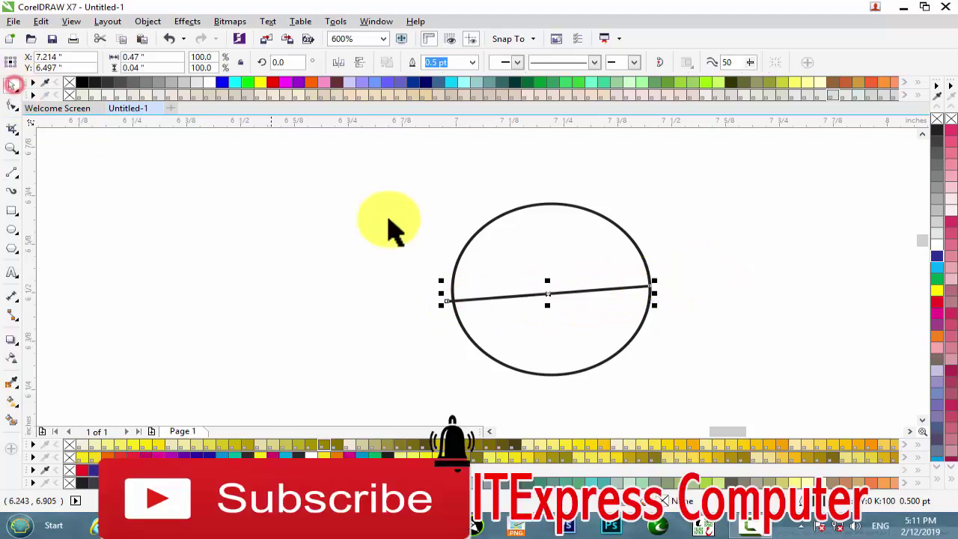
left_click(395, 223)
left_click(552, 292)
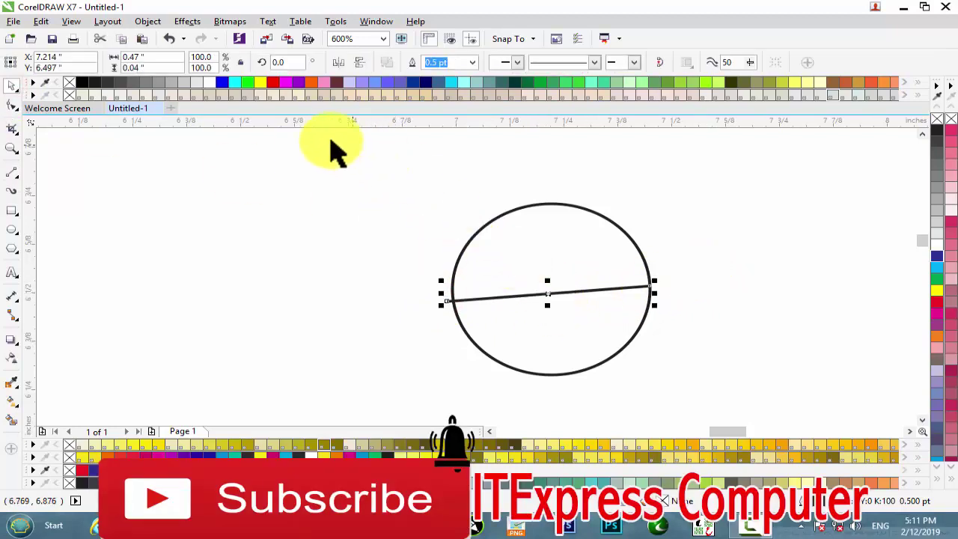
Draw a perpendicular 2-point line about 0.36 inches tall from the ellipse's bottom edge up through the crossing line.
left_click(11, 172)
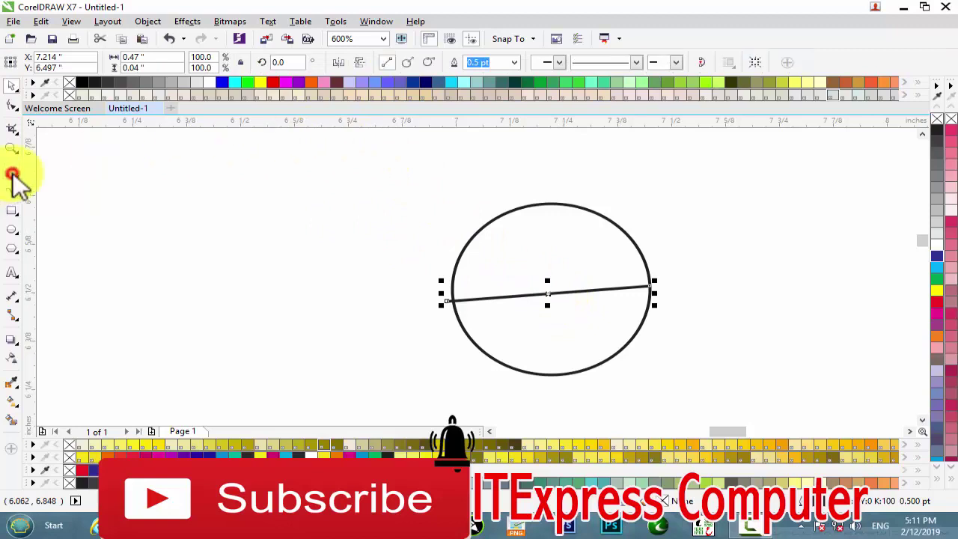
left_click(407, 62)
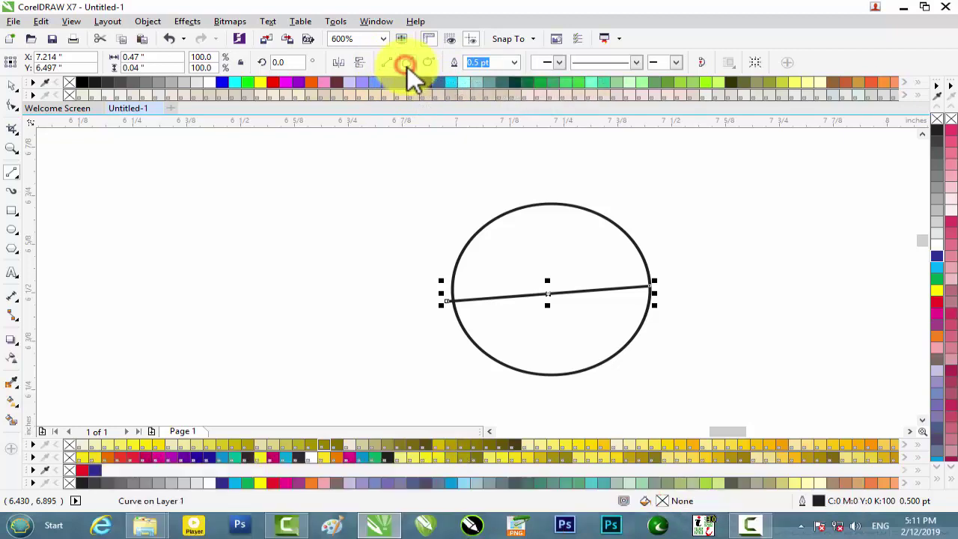
left_click(565, 204)
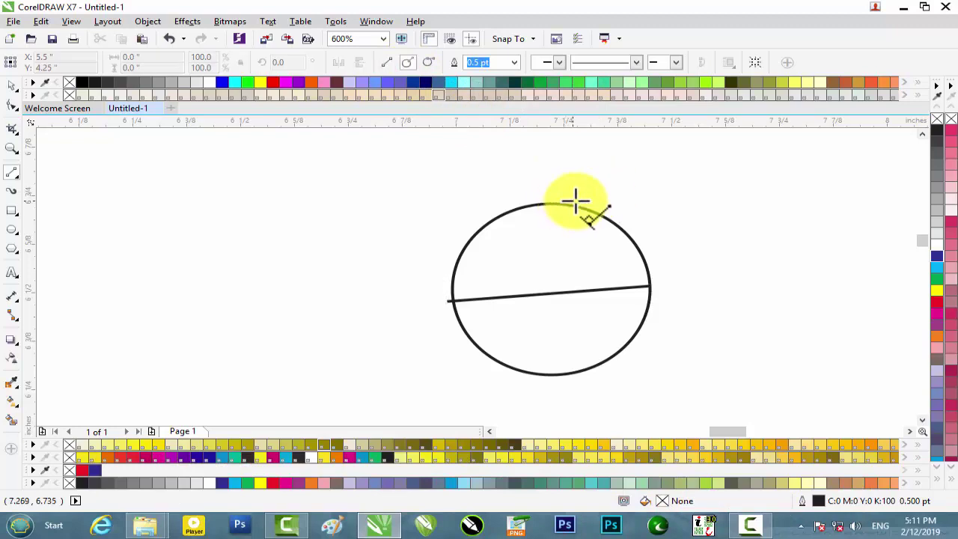
left_click(571, 203)
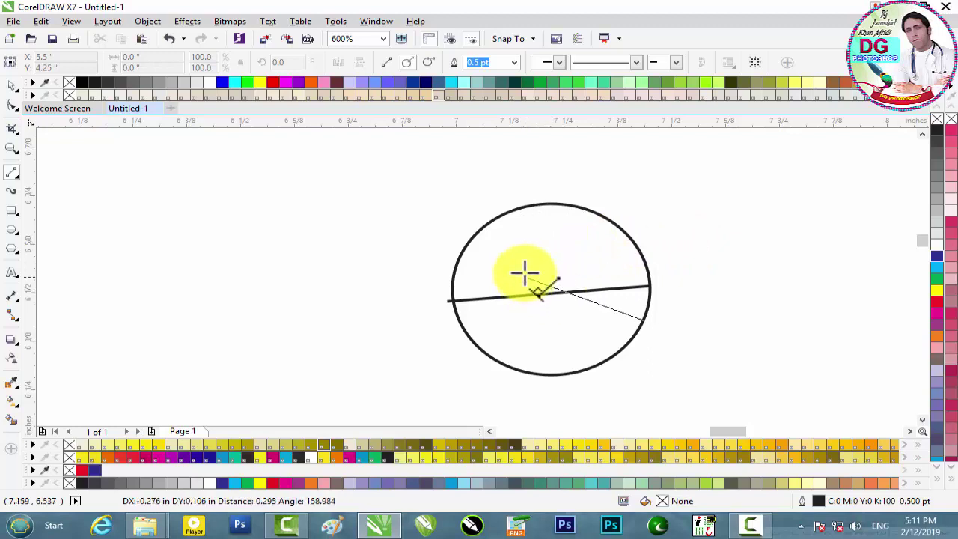
left_click(546, 235)
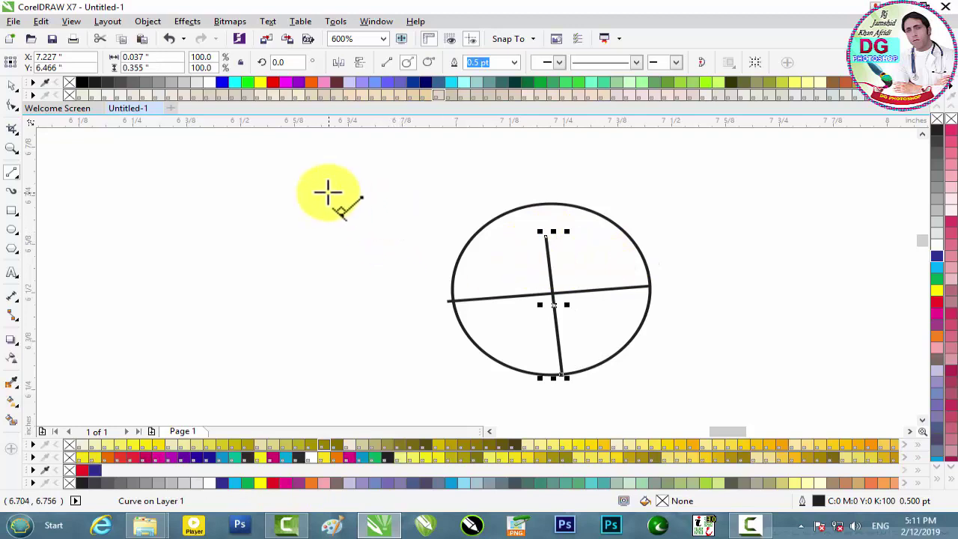
Draw a series of tangential 2-point lines fanning outward clockwise around the whole circumference of the ellipse.
left_click(433, 63)
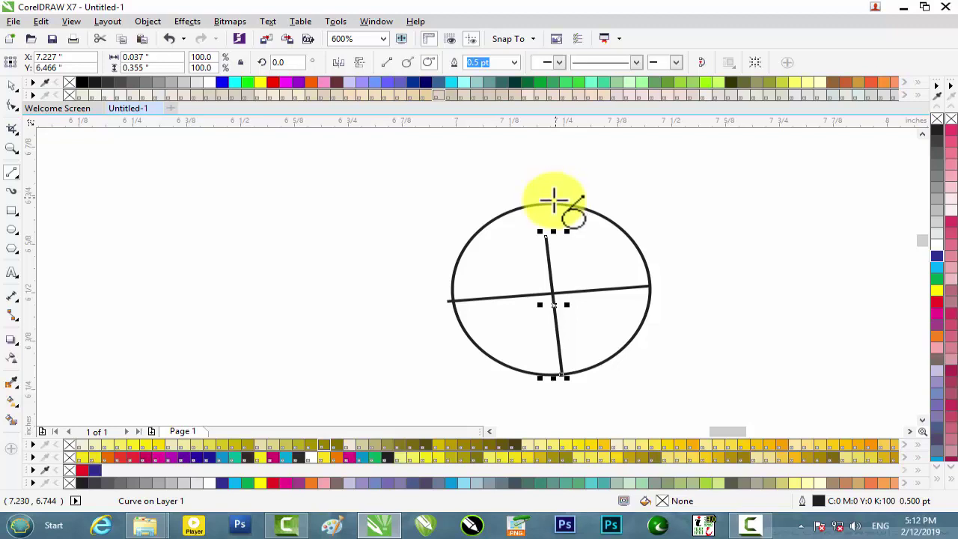
left_click_drag(552, 200, 722, 254)
left_click(591, 211)
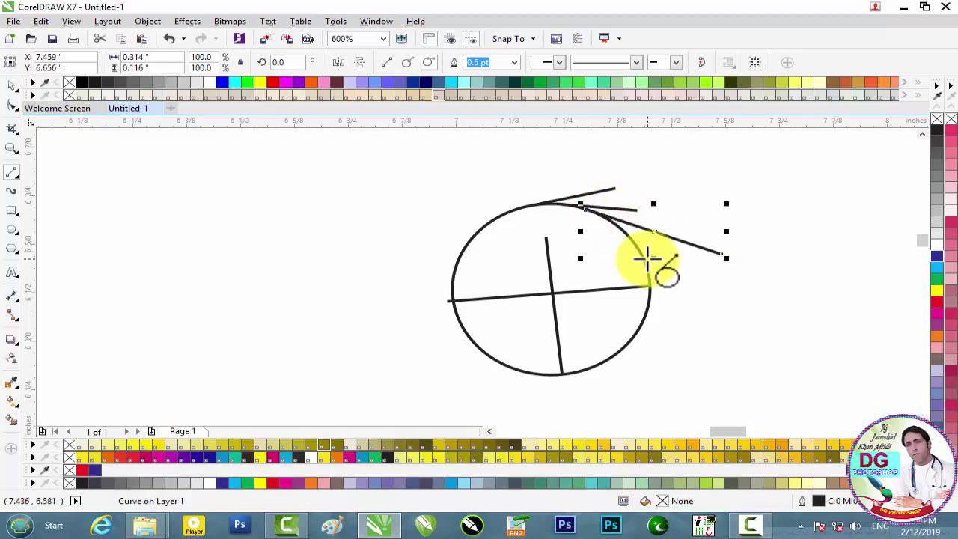
left_click(636, 250)
mouse_move(666, 274)
left_mouse_down()
mouse_move(697, 293)
mouse_move(651, 299)
mouse_move(666, 339)
mouse_move(626, 384)
mouse_move(561, 404)
mouse_move(485, 399)
left_mouse_up()
left_click_drag(504, 367, 409, 374)
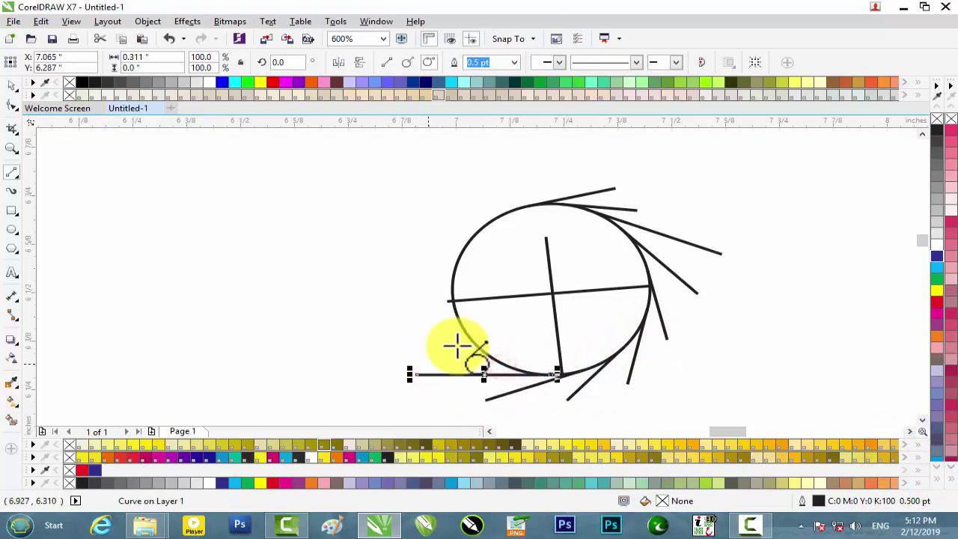
left_click_drag(469, 342, 372, 337)
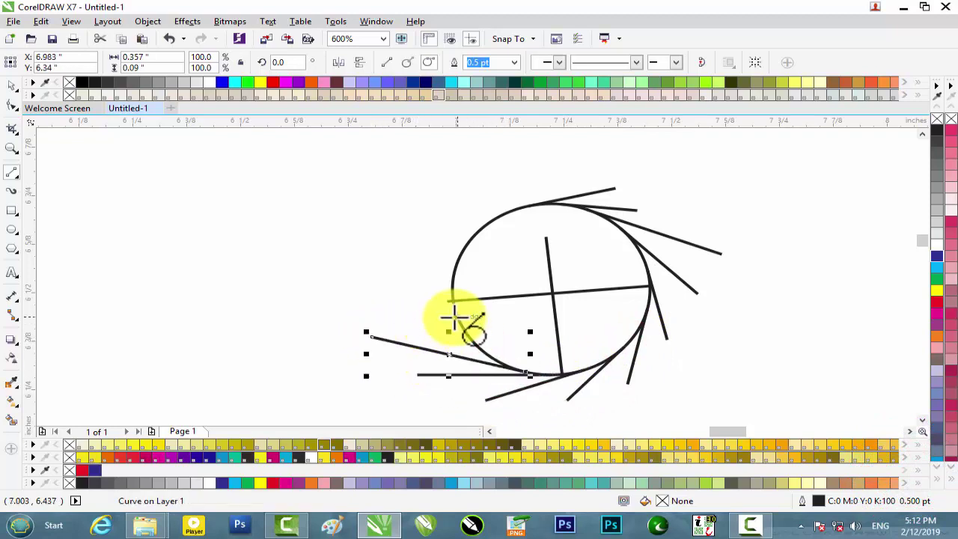
left_click_drag(460, 320, 380, 303)
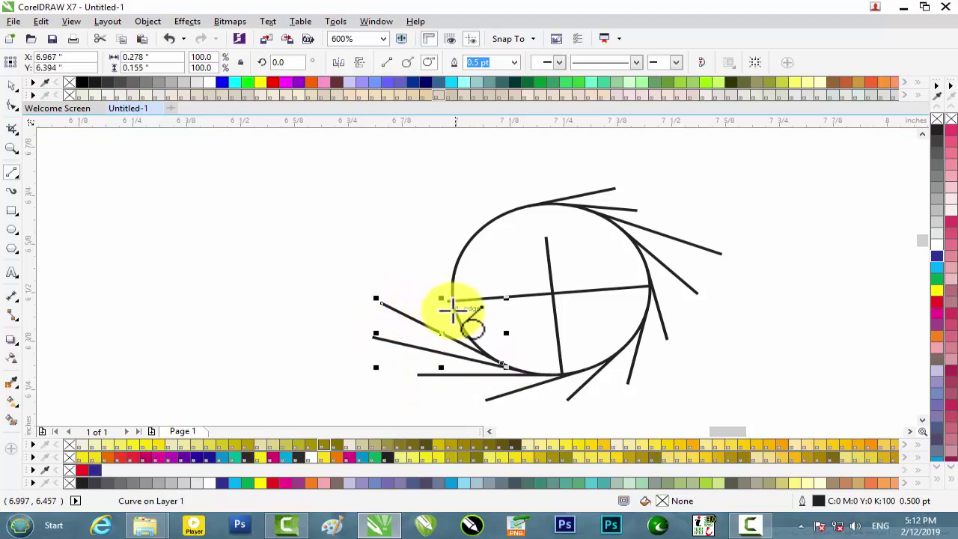
left_click_drag(455, 317, 382, 270)
left_click_drag(450, 301, 411, 243)
left_click_drag(450, 300, 444, 222)
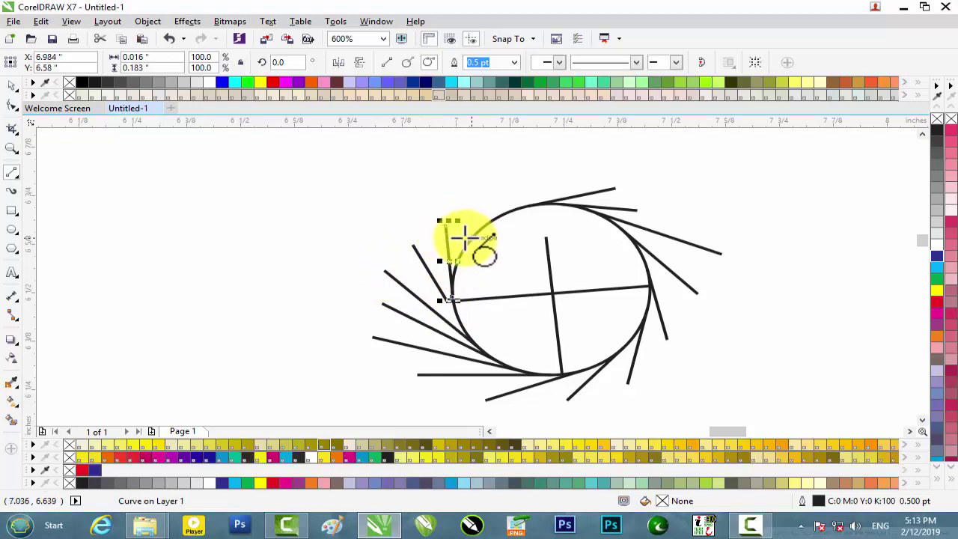
left_click_drag(452, 283, 463, 178)
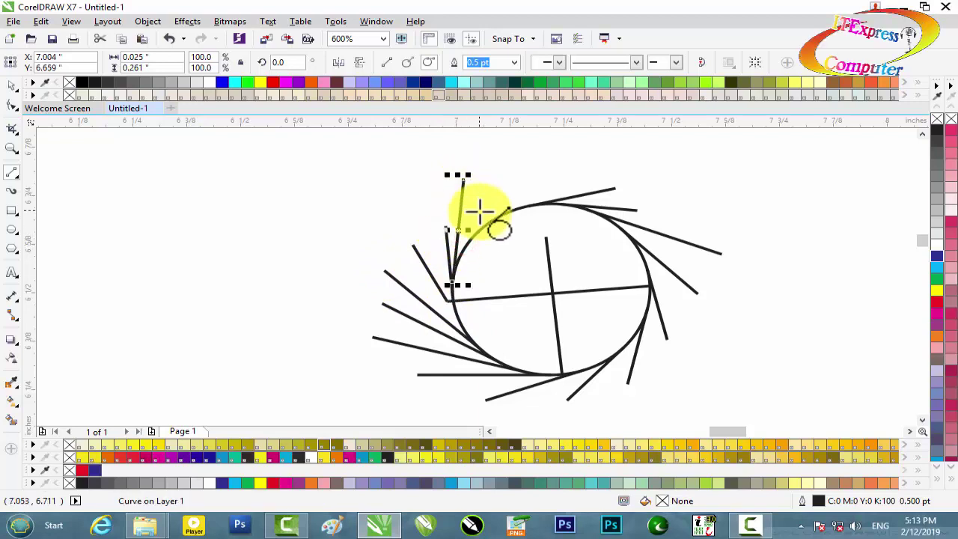
left_click_drag(454, 261, 495, 175)
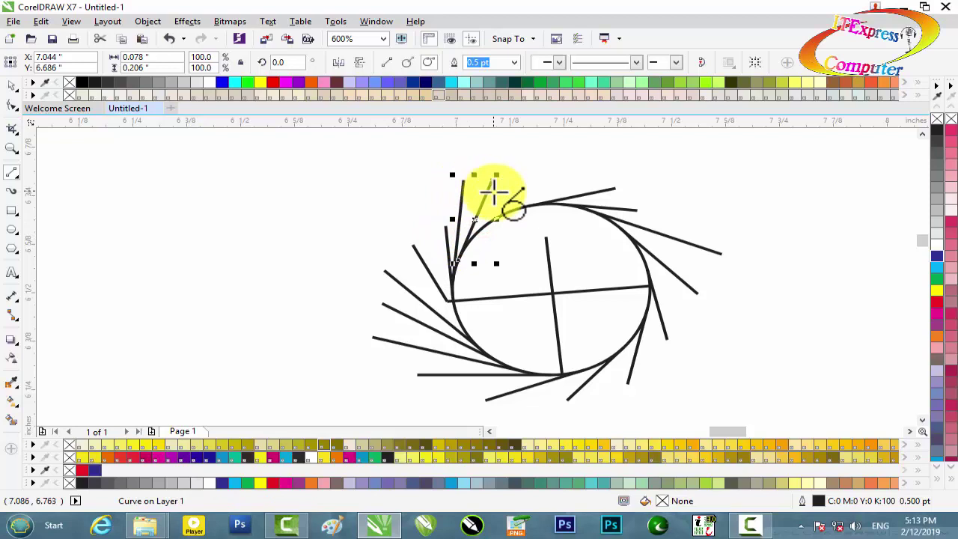
left_click_drag(513, 213, 529, 170)
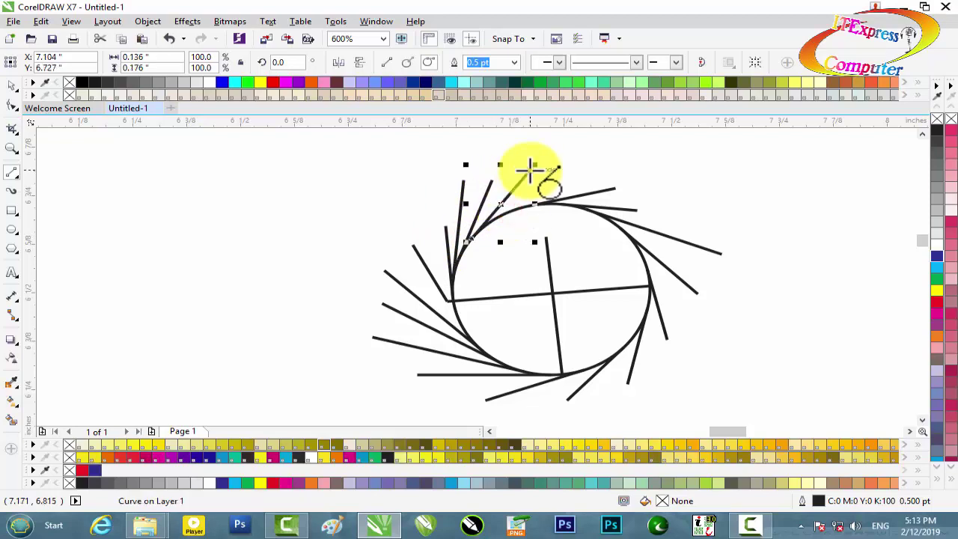
Select the ellipse with all its lines and move them together to about X 6.52, Y 6.38 inches.
scroll(523, 213, "down", 1)
scroll(520, 211, "up", 1)
scroll(521, 210, "down", 1)
left_click(13, 85)
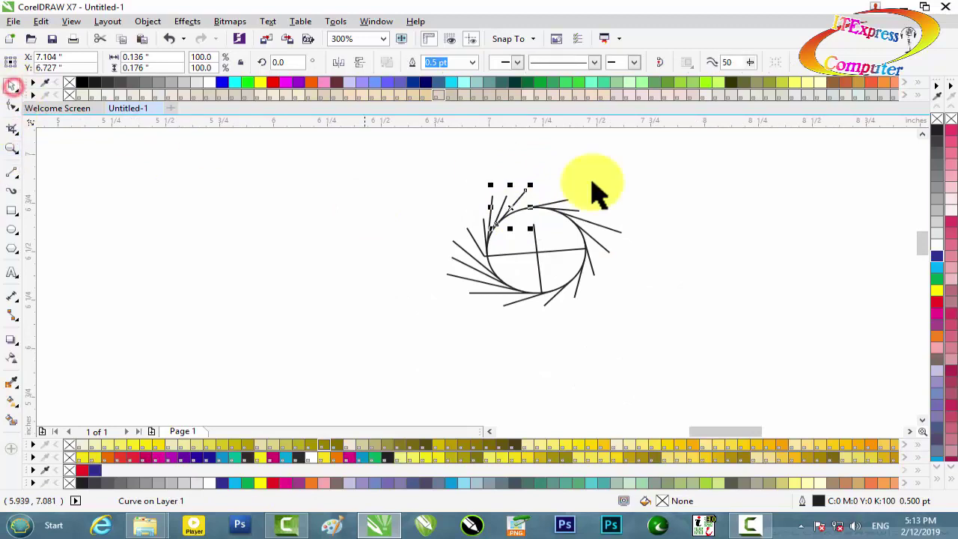
mouse_move(660, 160)
left_mouse_down()
mouse_move(590, 188)
mouse_move(426, 331)
mouse_move(439, 324)
left_mouse_up()
left_click_drag(547, 251, 394, 277)
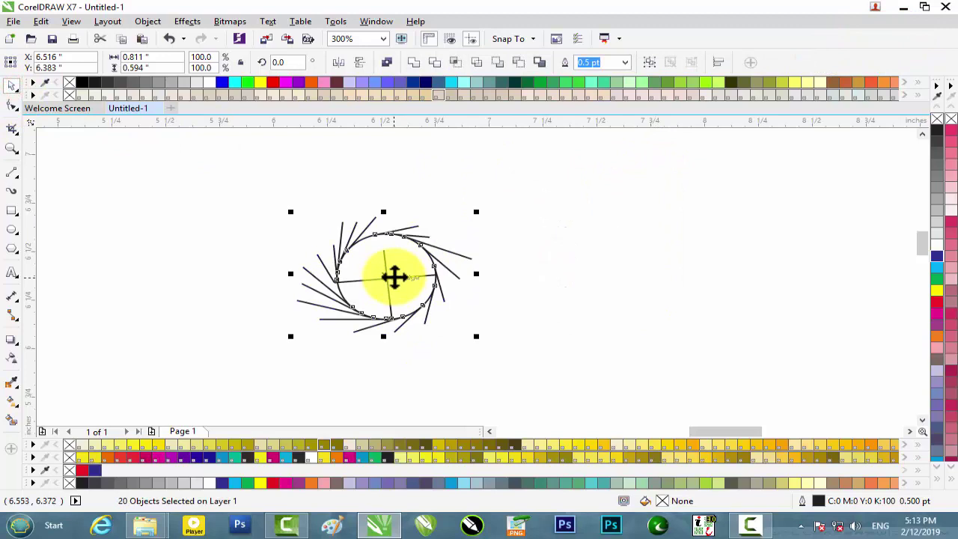
Examine closely how the crossing line and the tangential lines meet the ellipse's edge.
scroll(398, 271, "up", 1)
scroll(396, 270, "down", 1)
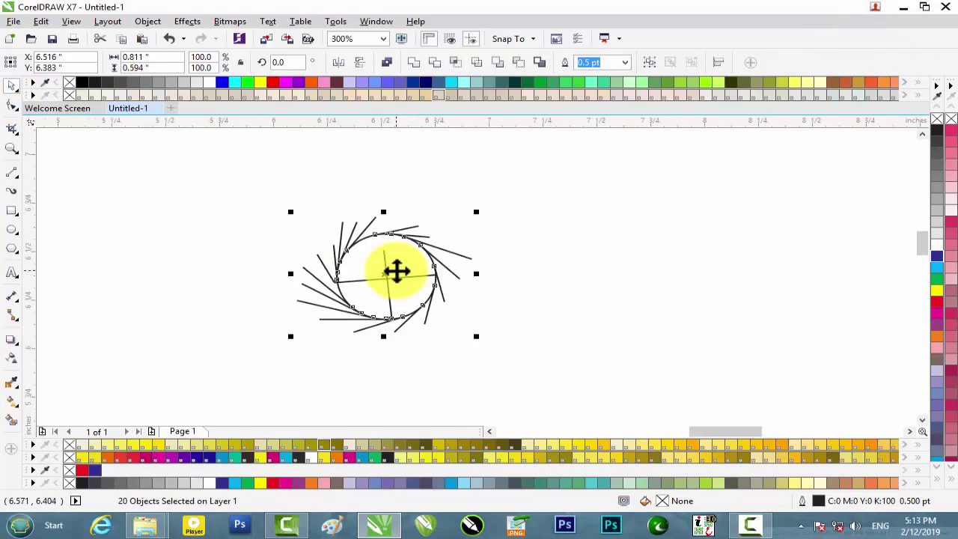
scroll(396, 270, "up", 1)
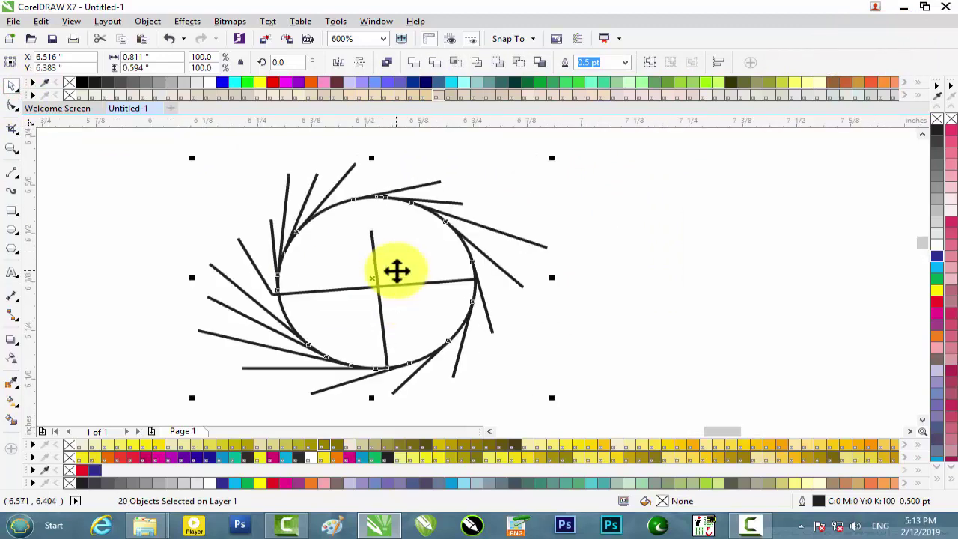
scroll(402, 277, "down", 1)
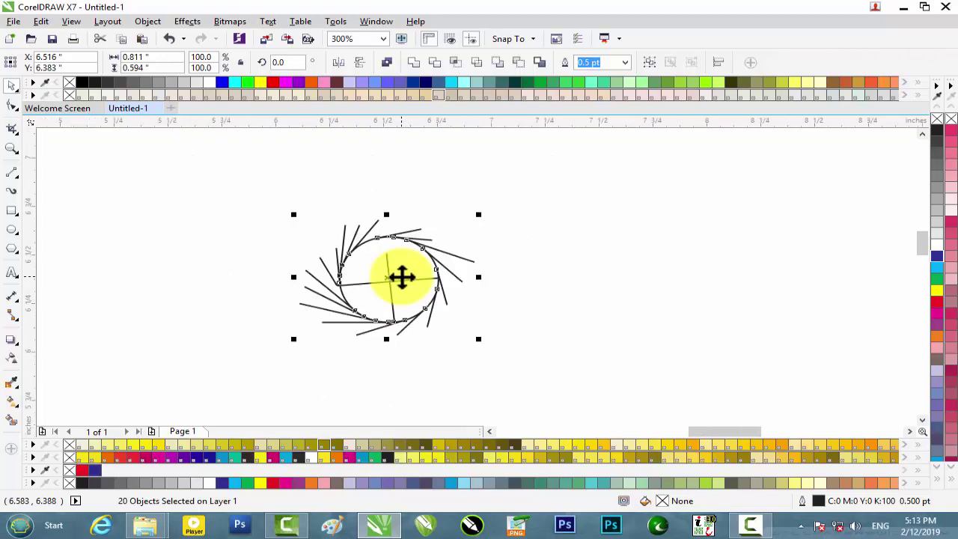
left_click(532, 261)
left_click(392, 285)
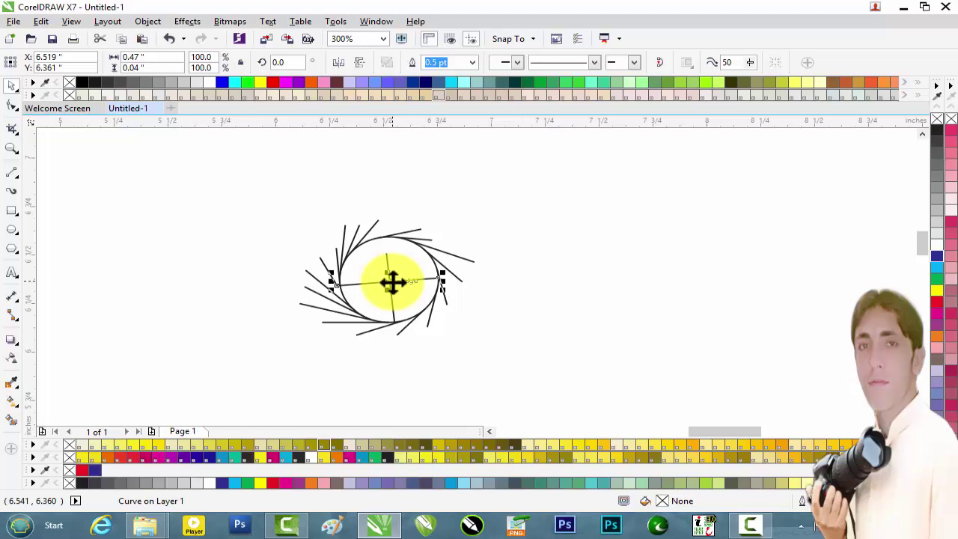
scroll(359, 297, "up", 2)
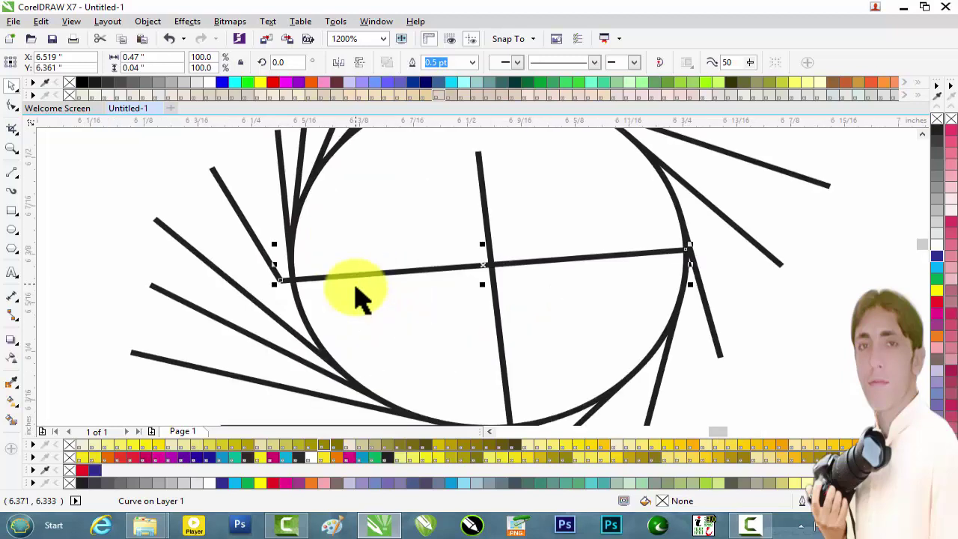
scroll(310, 278, "down", 1)
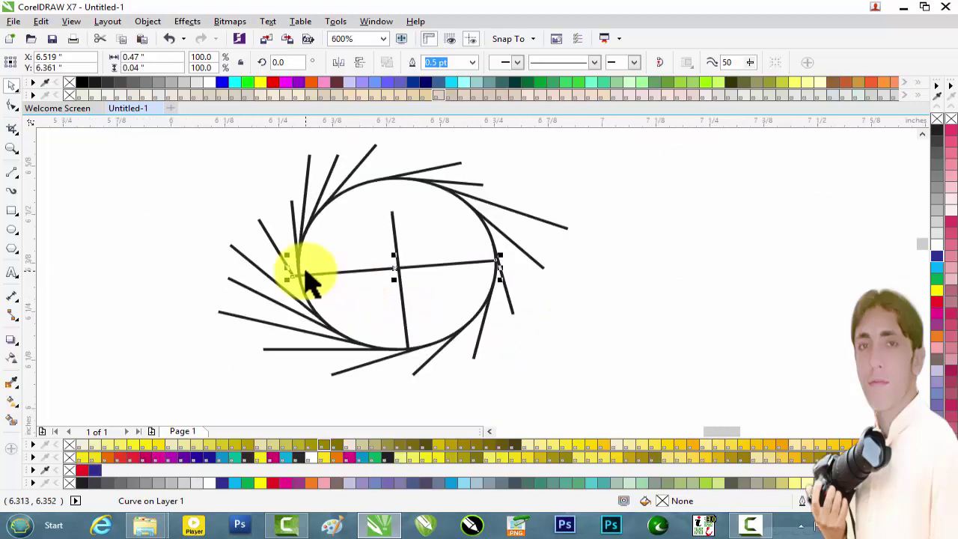
Fill the ellipse with red.
left_click(575, 310)
left_click(441, 302)
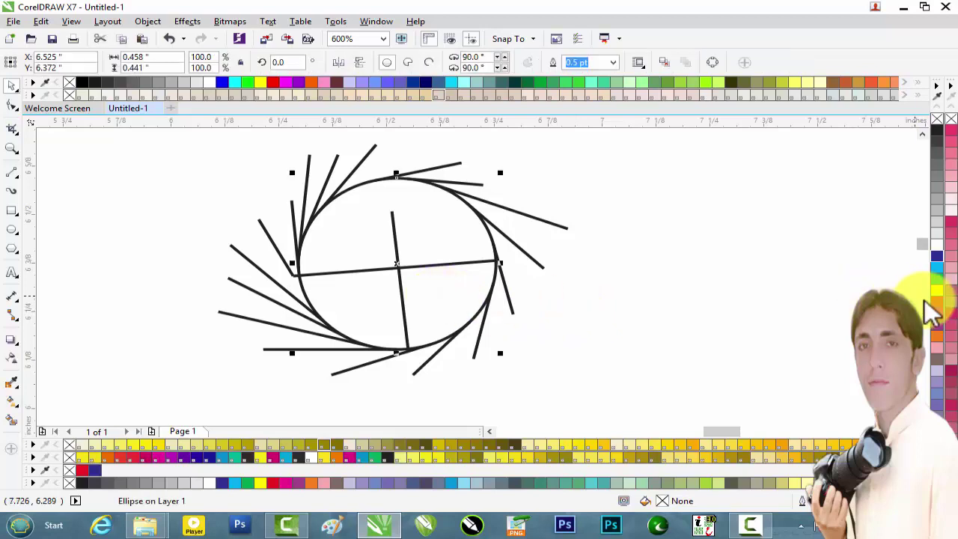
left_click(936, 301)
Set the outline colour of the ellipse and all its lines to dark blue.
scroll(496, 265, "down", 1)
left_click_drag(538, 168, 326, 345)
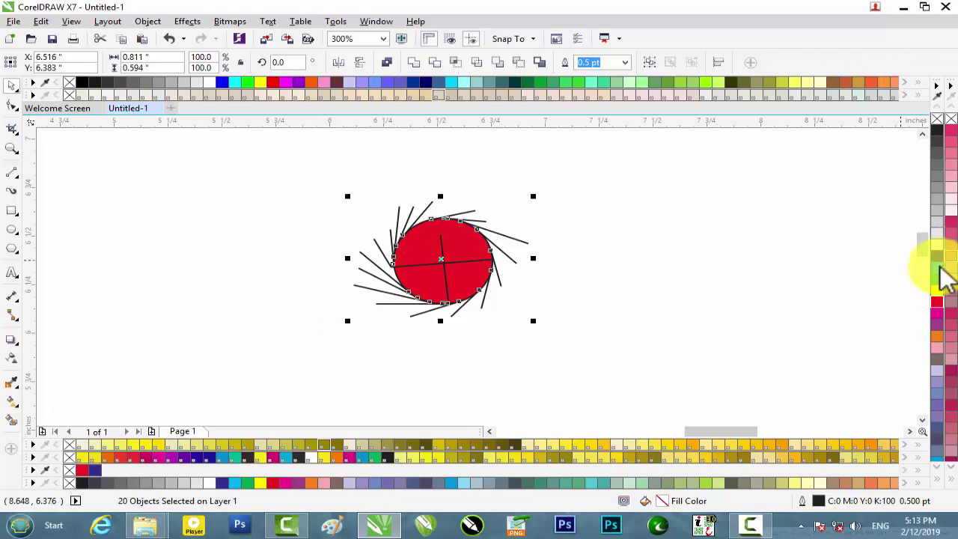
right_click(940, 256)
left_click(679, 257)
scroll(464, 258, "up", 2)
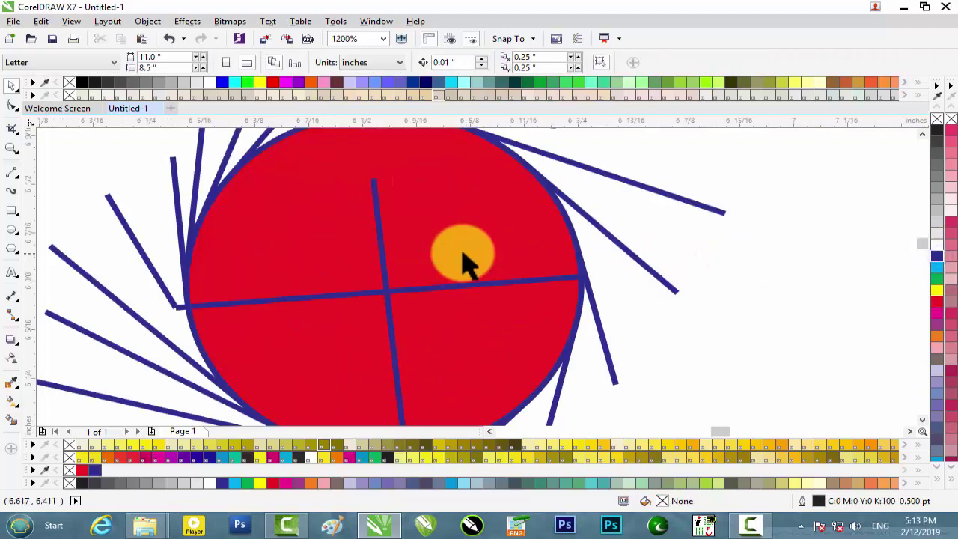
scroll(461, 258, "down", 2)
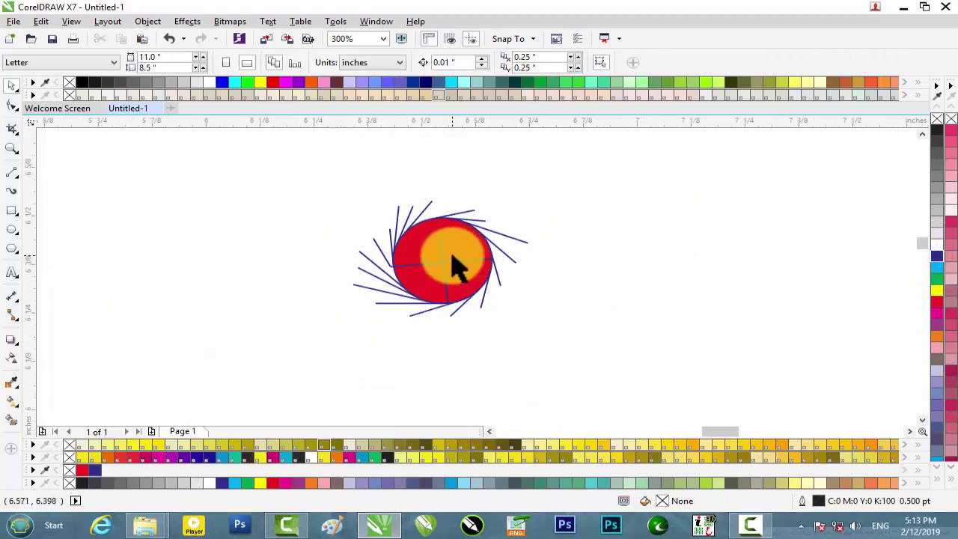
scroll(452, 260, "up", 1)
left_click(451, 264)
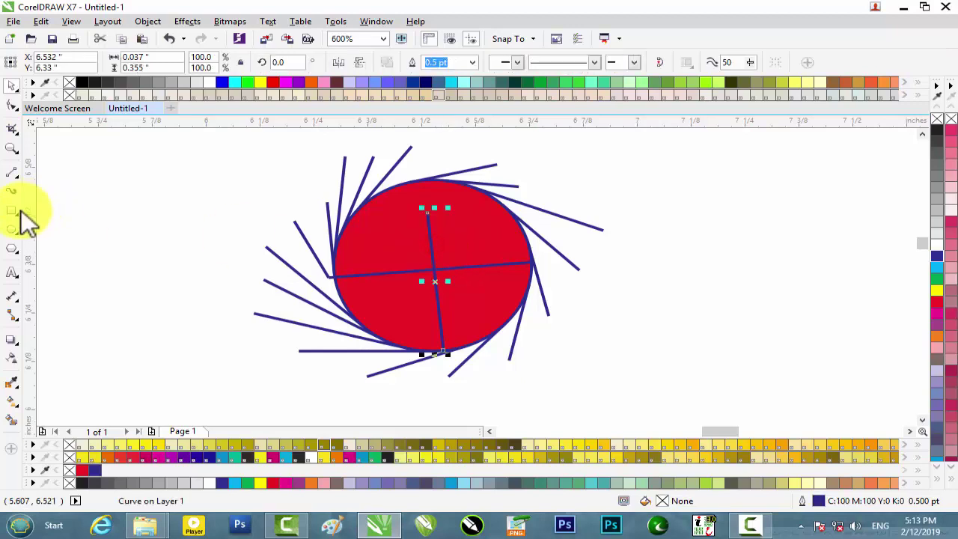
left_click(17, 175)
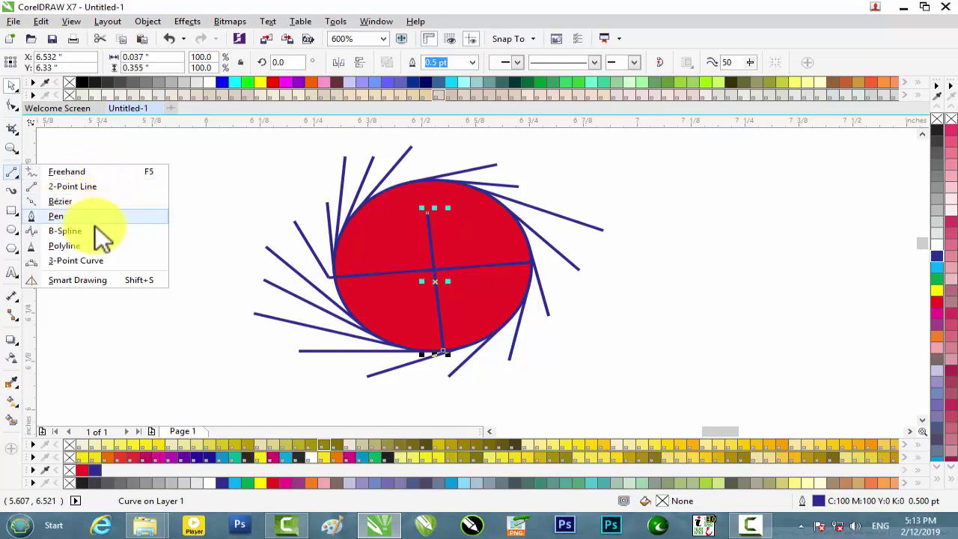
left_click(401, 234)
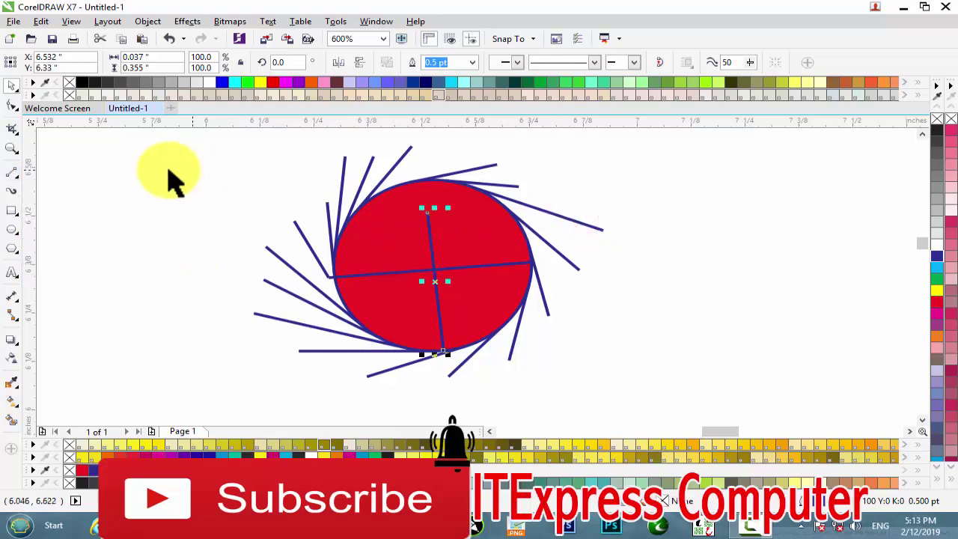
Move the ellipse with all its lines together to about X 6.39, Y 6.13 inches, and minimise the program window.
scroll(343, 187, "down", 2)
mouse_move(297, 152)
left_mouse_down()
mouse_move(524, 271)
mouse_move(534, 309)
left_mouse_up()
mouse_move(272, 154)
left_mouse_down()
mouse_move(459, 231)
mouse_move(514, 329)
left_mouse_up()
left_click_drag(396, 210, 370, 259)
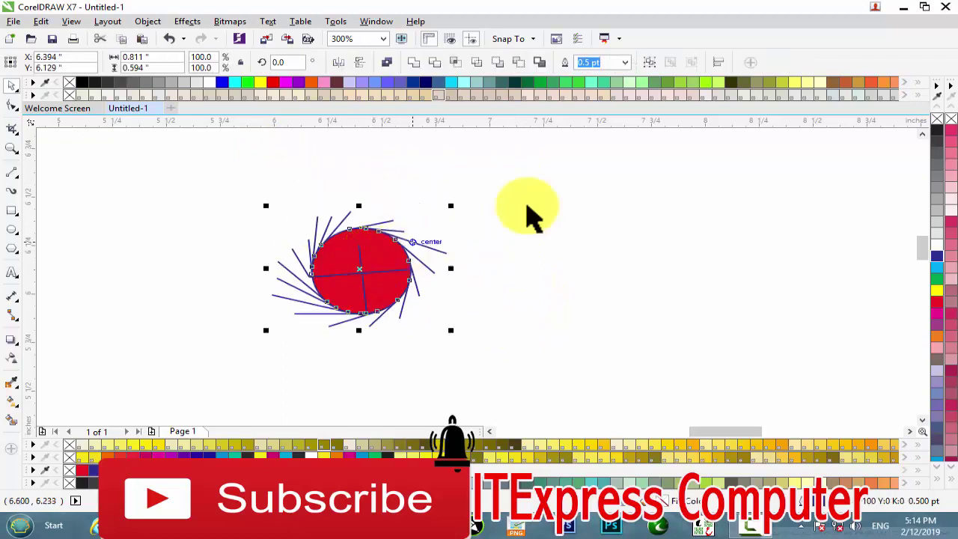
left_click(901, 7)
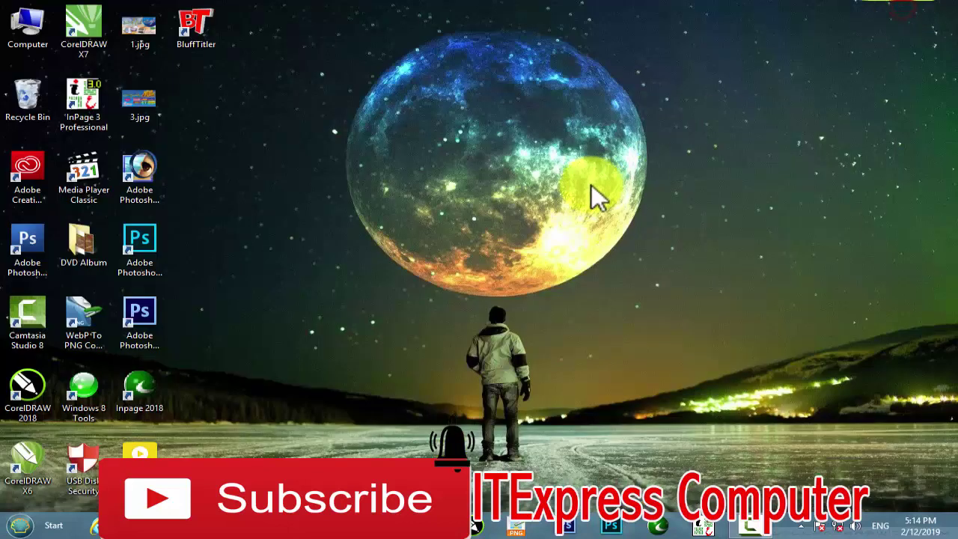